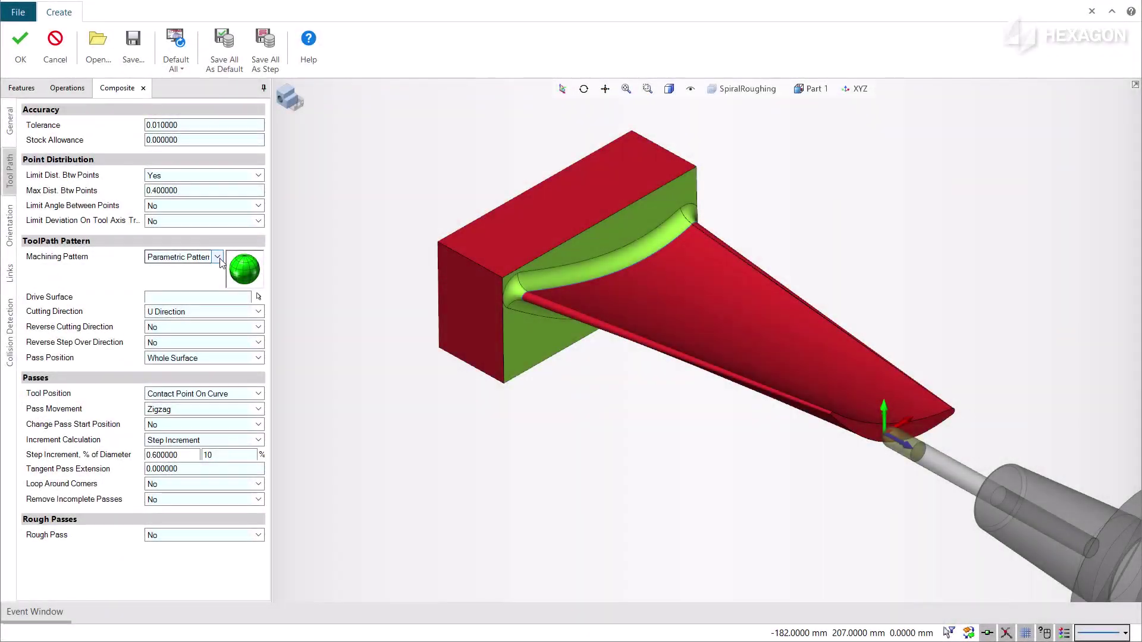
Step: Choose Drive Profiles as the machining pattern and Single Pass for the cut passes
{"action": "left_click", "coordinate": [218, 258]}
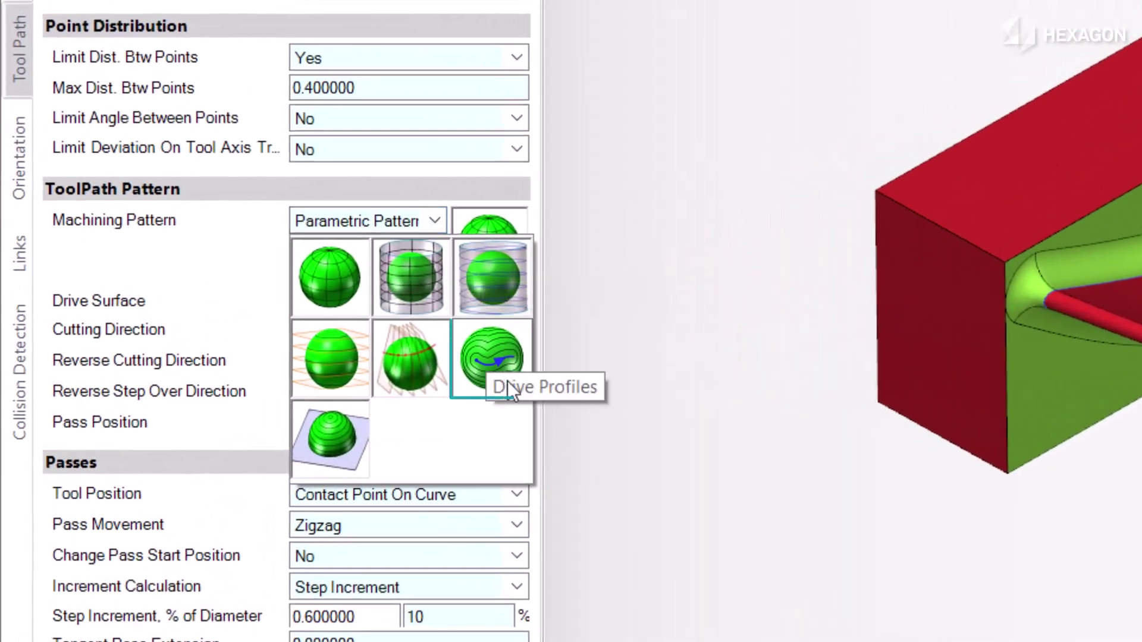
{"action": "left_click", "coordinate": [508, 351]}
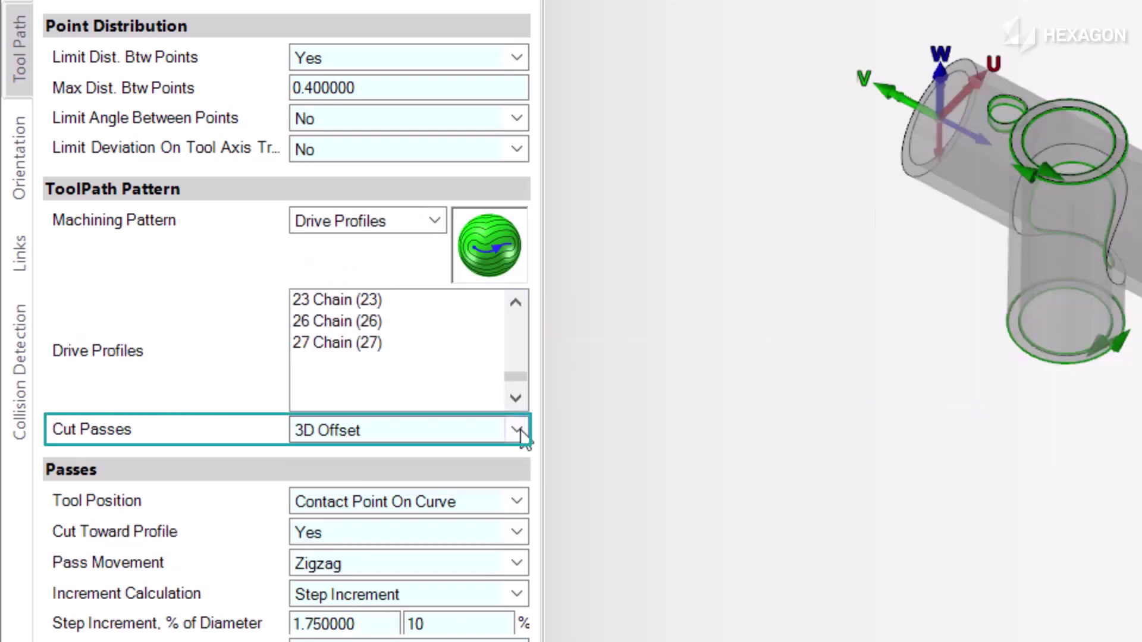
{"action": "left_click", "coordinate": [516, 429]}
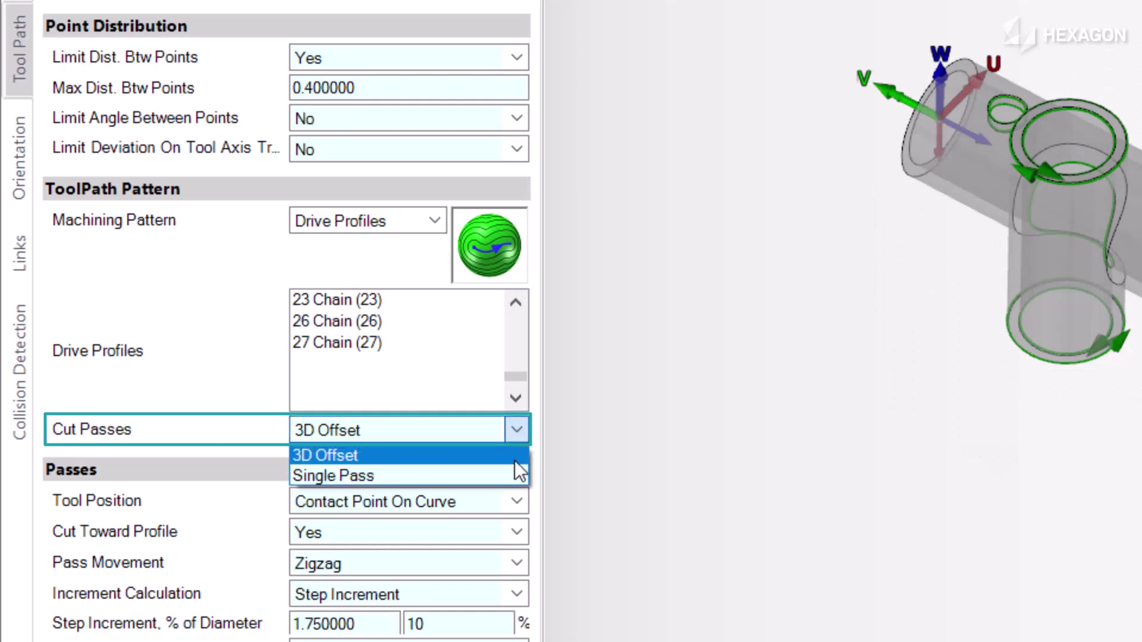
{"action": "left_click", "coordinate": [508, 474]}
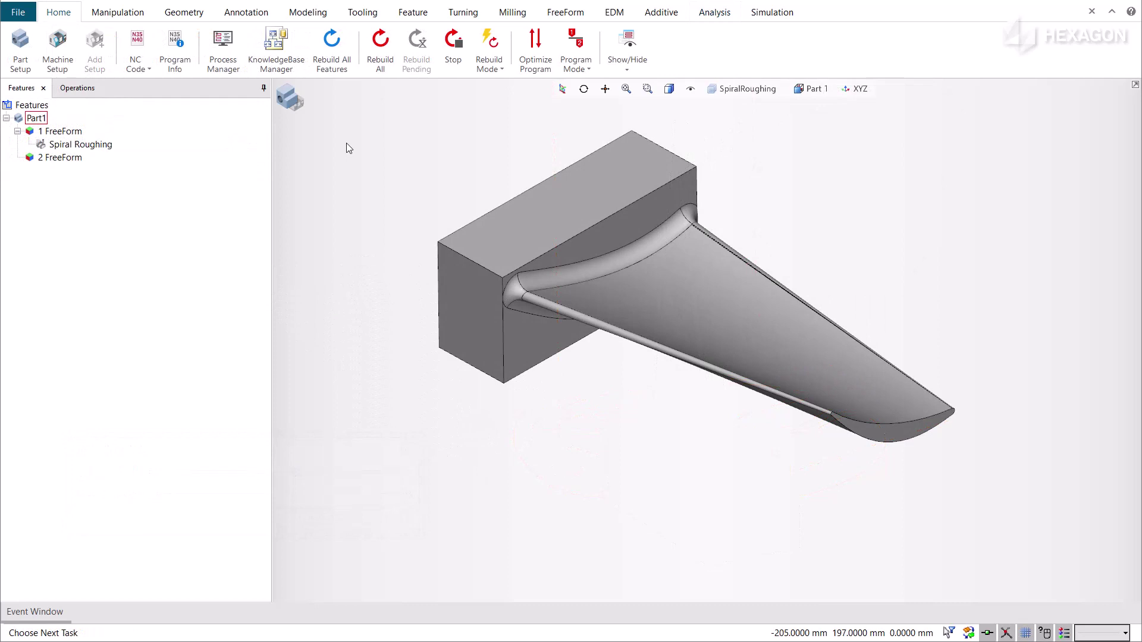
Step: Switch to wireframe display and pick the blade-root face and the base block's front face
{"action": "left_click", "coordinate": [669, 90]}
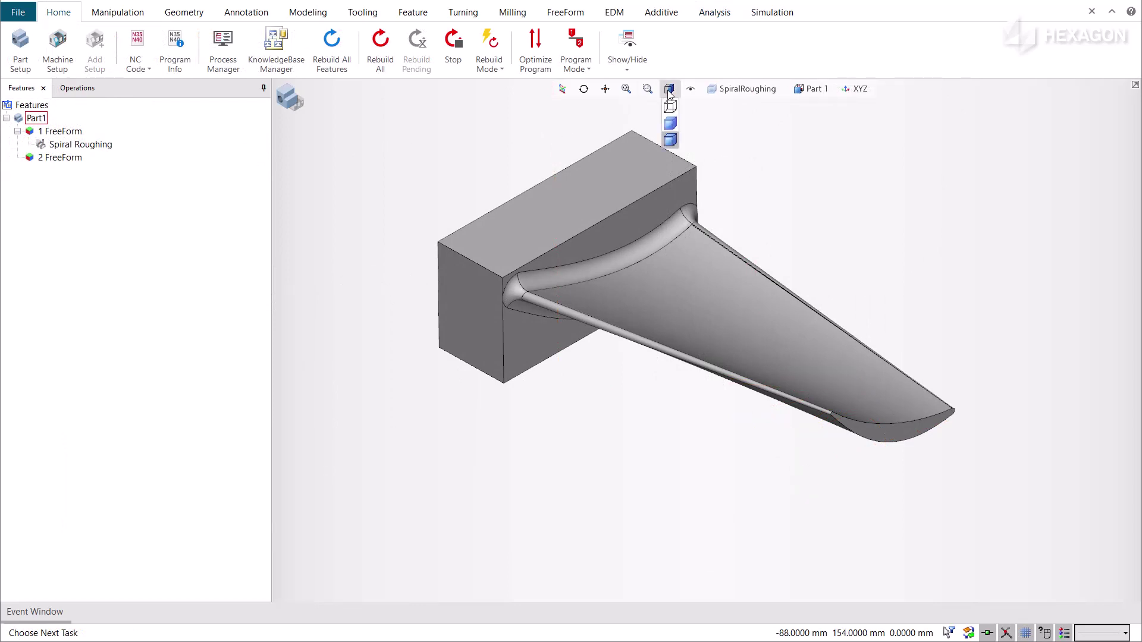
{"action": "left_click", "coordinate": [670, 107]}
{"action": "left_click", "coordinate": [645, 209]}
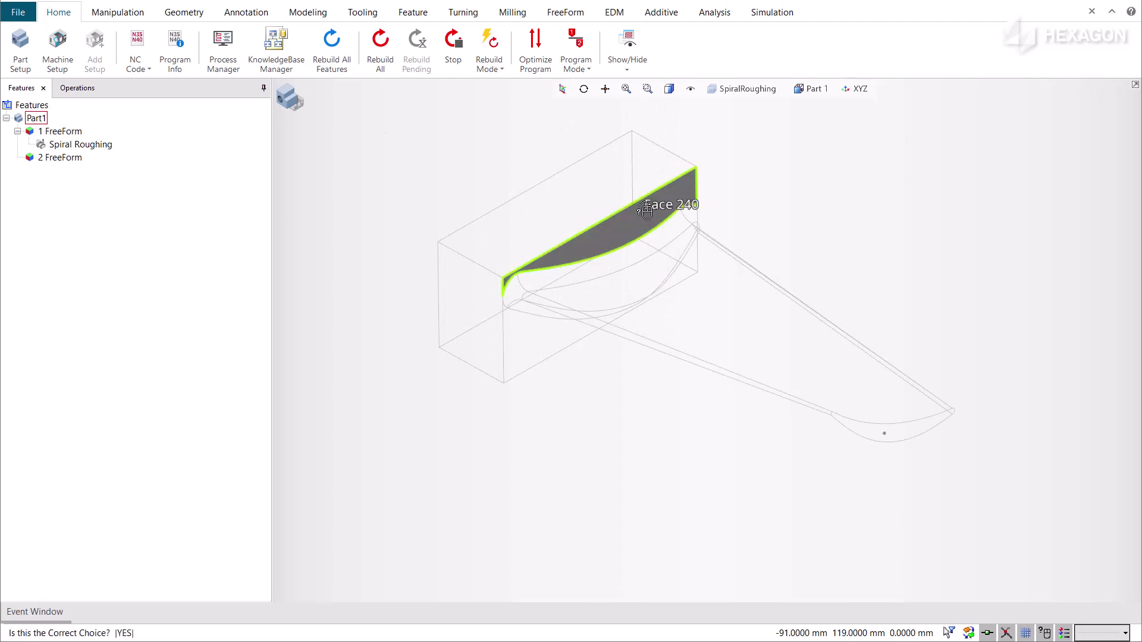
{"action": "left_click", "coordinate": [644, 209]}
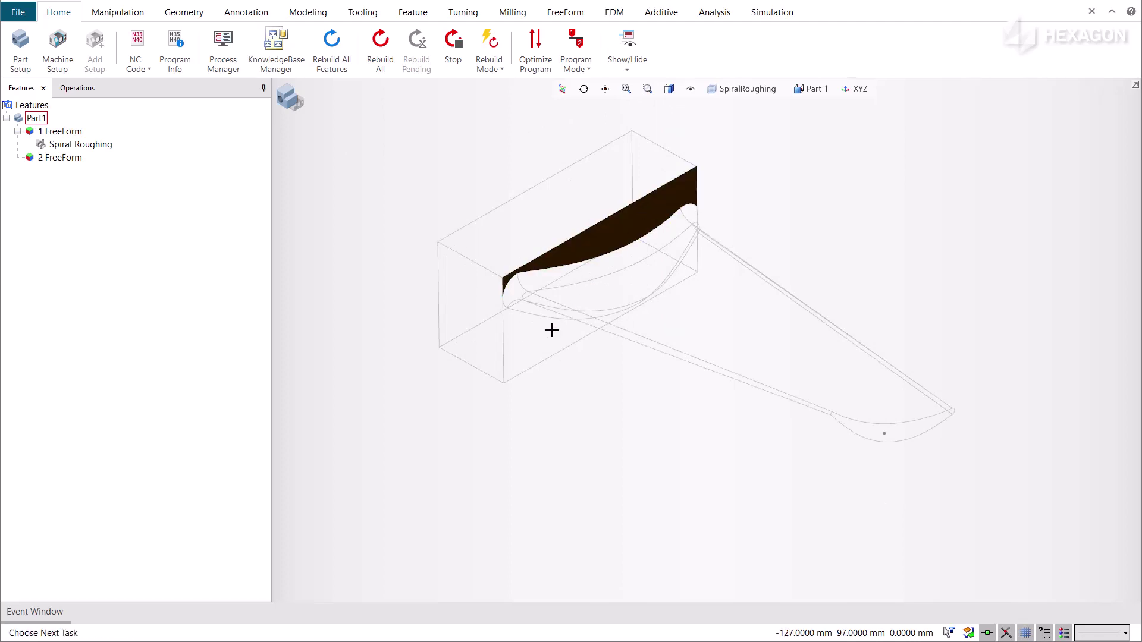
{"action": "left_click", "coordinate": [536, 342]}
{"action": "left_click", "coordinate": [536, 342]}
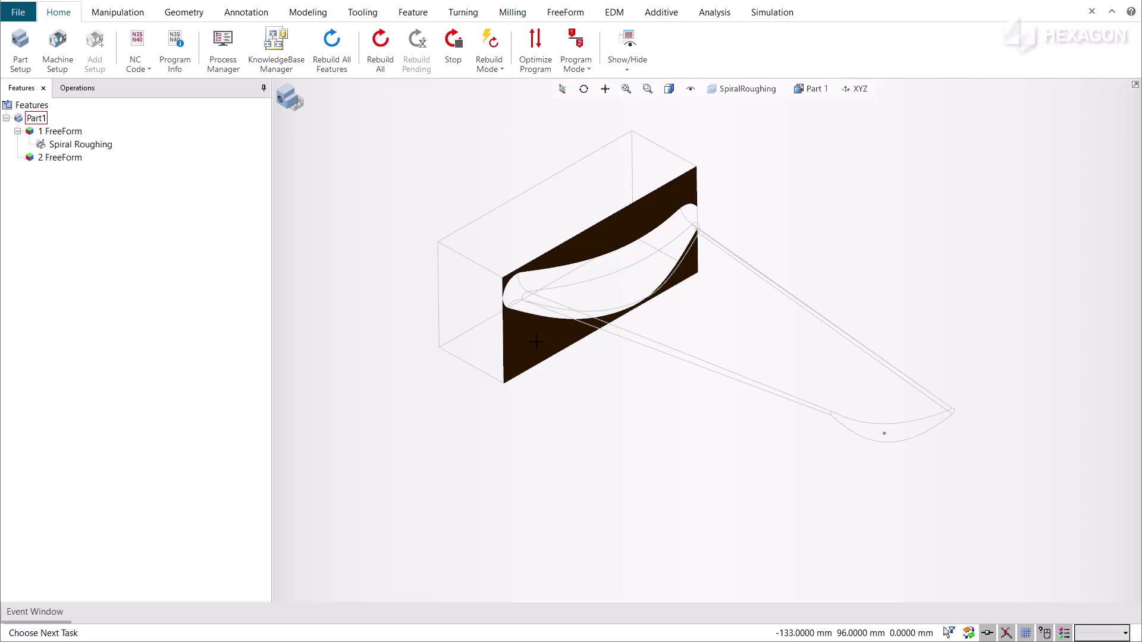
Step: Clear the face picks and select the blade root edge's full boundary loop
{"action": "left_click", "coordinate": [539, 387]}
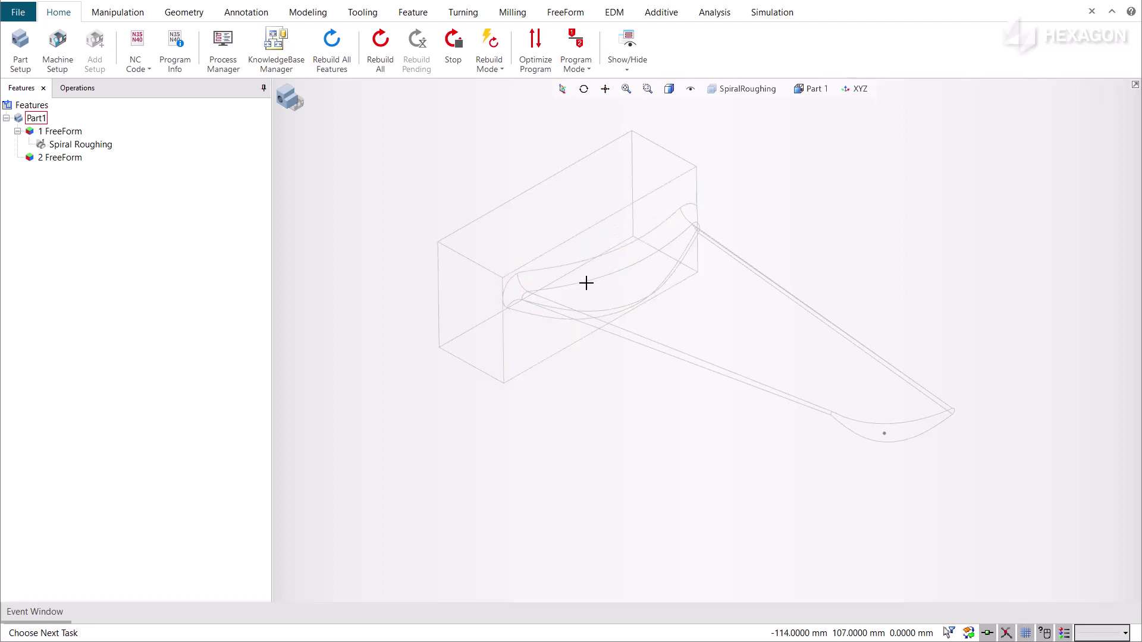
{"action": "left_click", "coordinate": [587, 284]}
{"action": "left_click", "coordinate": [588, 283]}
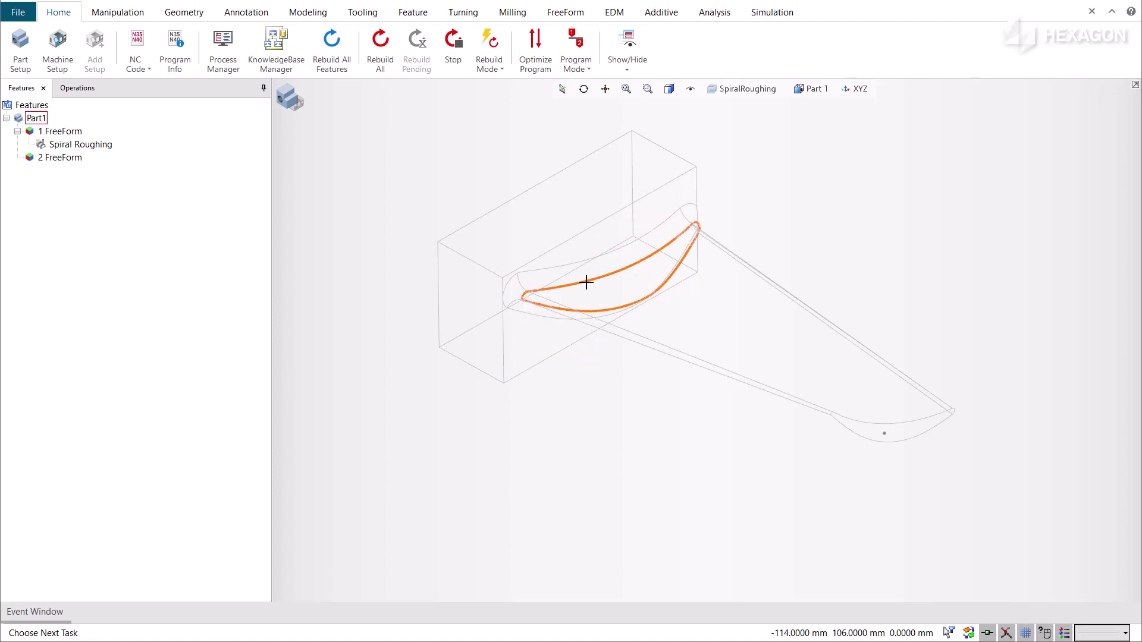
Step: Auto Chain the picked blade root loop into 1 Chain and return to shaded display
{"action": "left_click", "coordinate": [410, 15]}
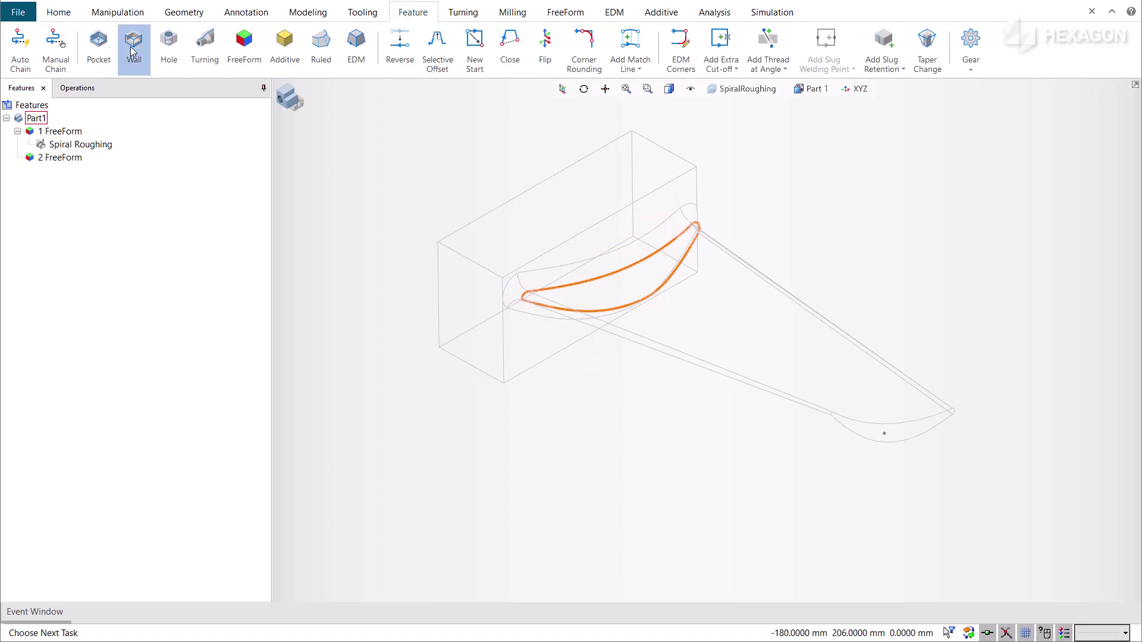
{"action": "left_click", "coordinate": [32, 54]}
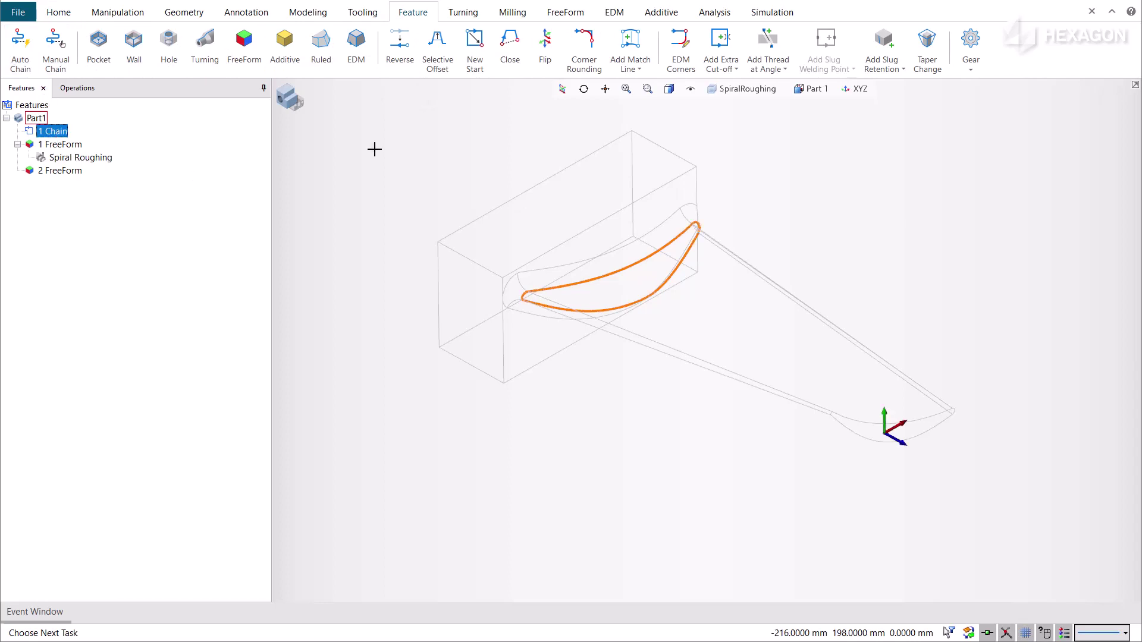
{"action": "left_click", "coordinate": [667, 94]}
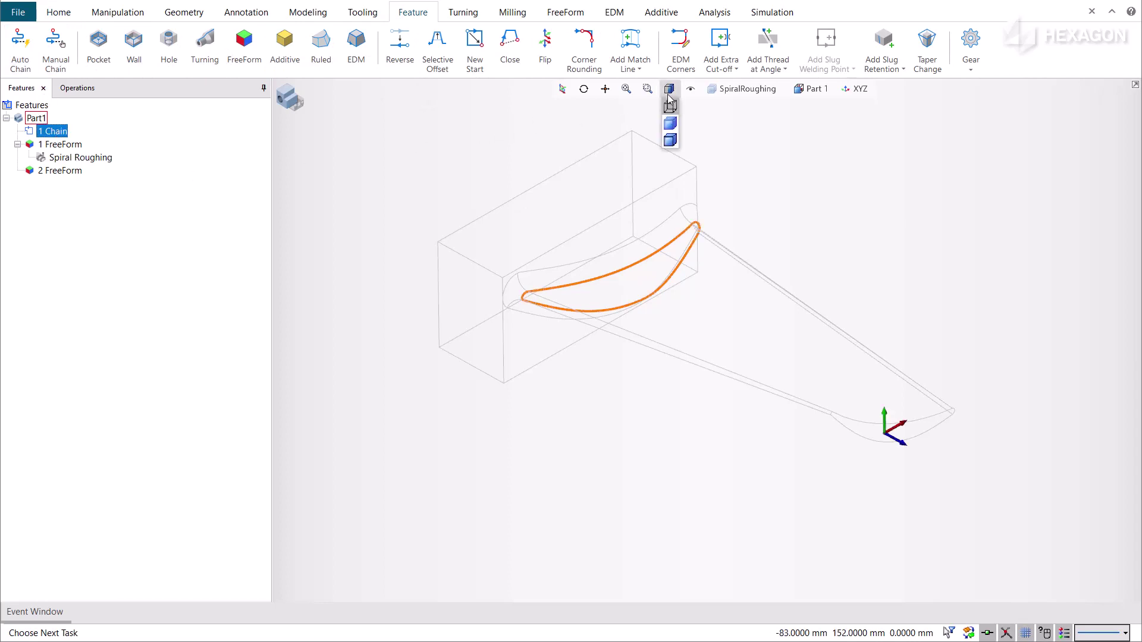
{"action": "left_click", "coordinate": [671, 140]}
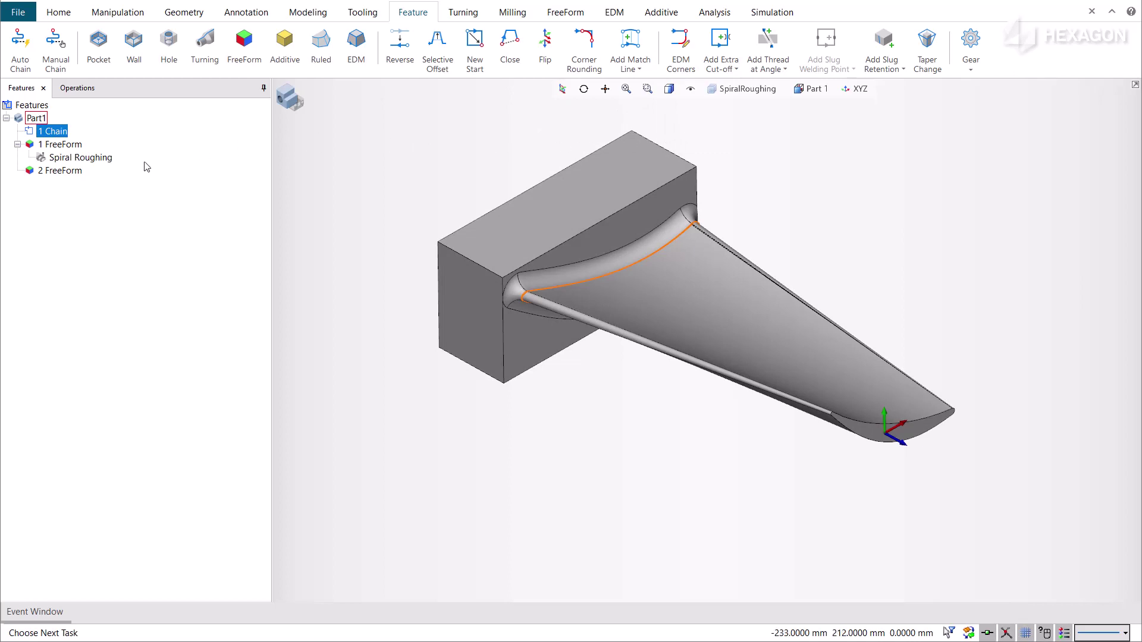
Step: Open the 2 FreeForm feature's settings and accept them unchanged
{"action": "left_click", "coordinate": [72, 172]}
{"action": "double_click", "coordinate": [72, 172]}
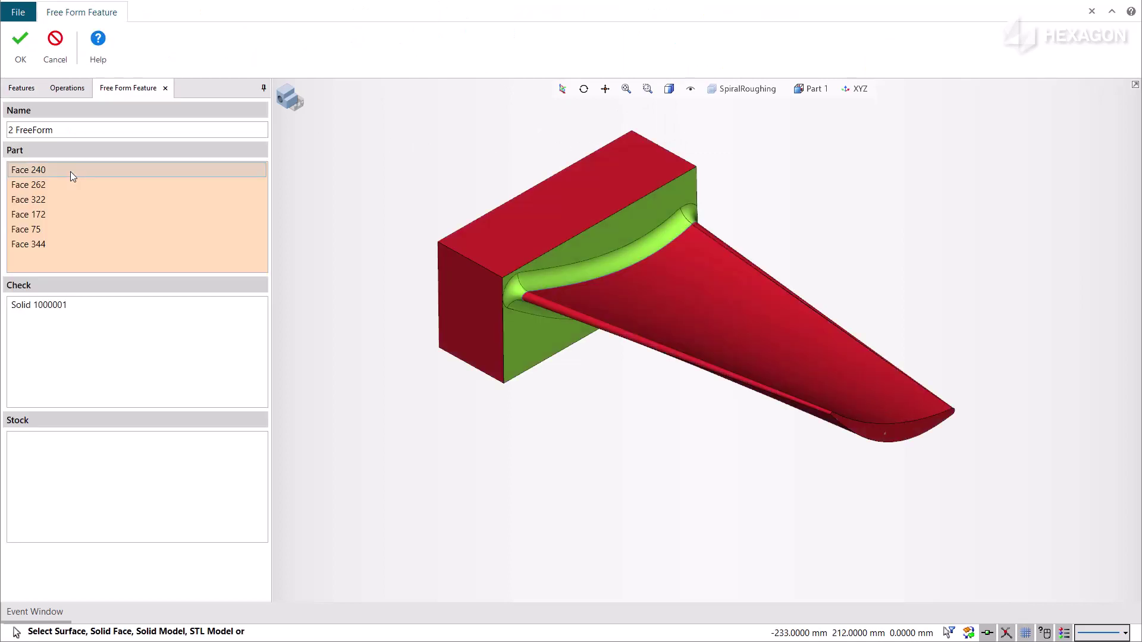
{"action": "left_click", "coordinate": [17, 59]}
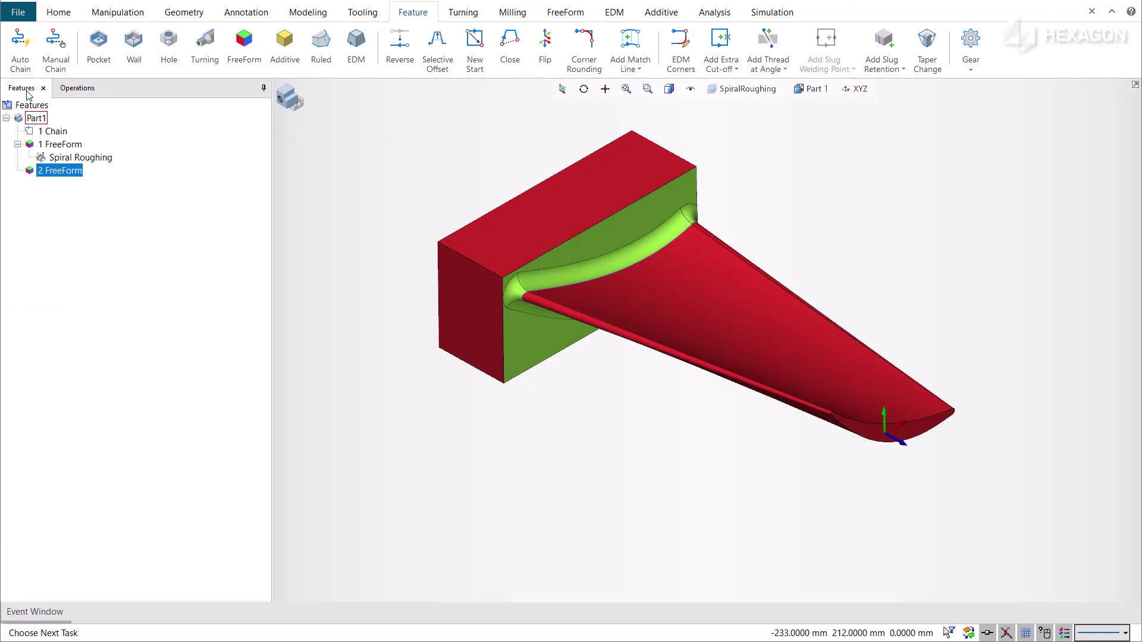
Step: Create a Composite operation with Drive Profiles pattern, 1 Chain as profile, and 3D Offset passes
{"action": "left_click", "coordinate": [565, 11]}
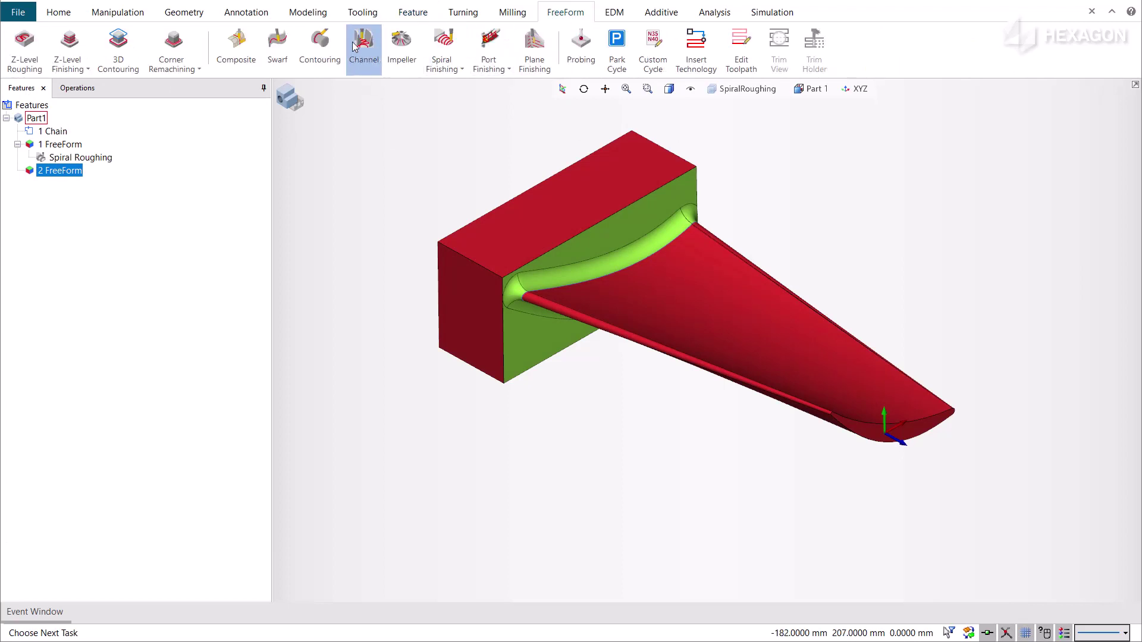
{"action": "left_click", "coordinate": [234, 52]}
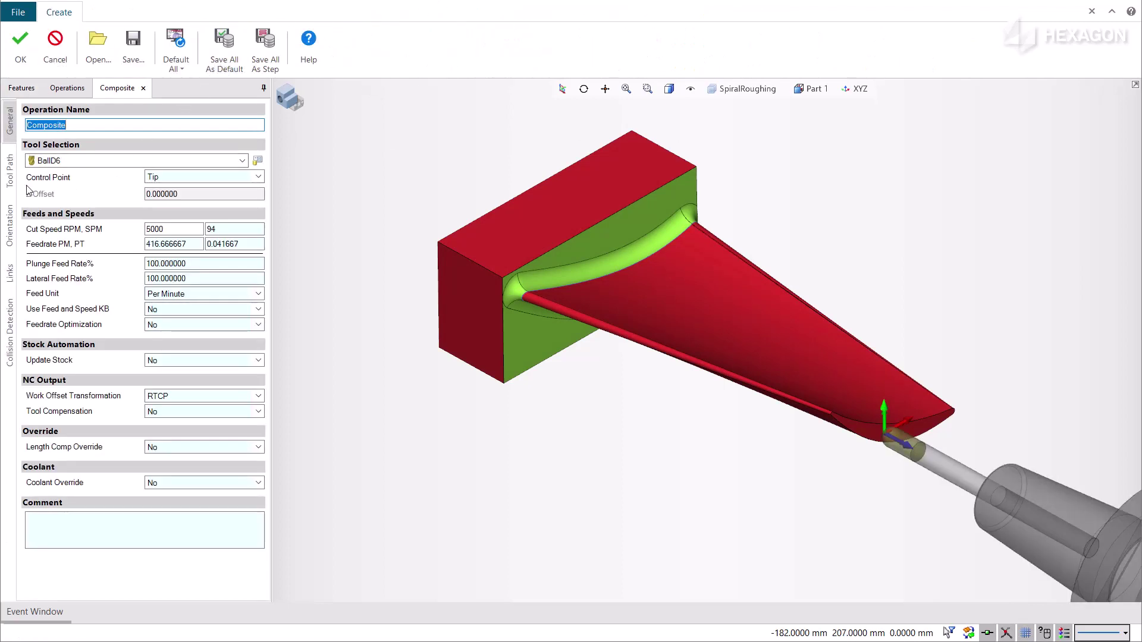
{"action": "left_click", "coordinate": [11, 172]}
{"action": "left_click", "coordinate": [217, 257]}
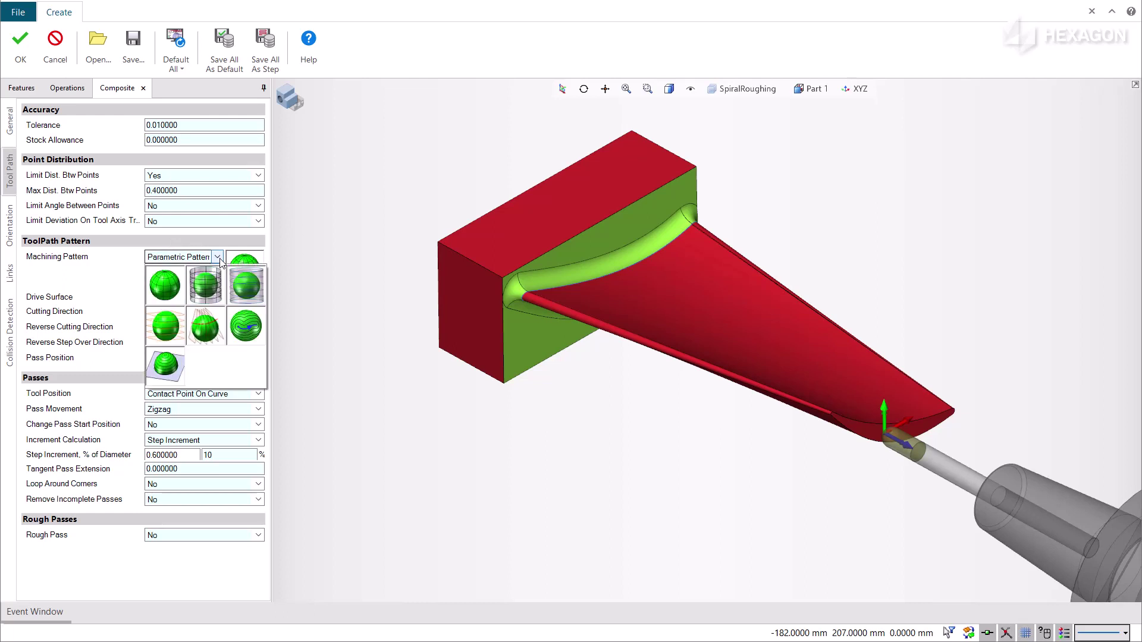
{"action": "left_click", "coordinate": [253, 322]}
{"action": "left_click", "coordinate": [235, 321]}
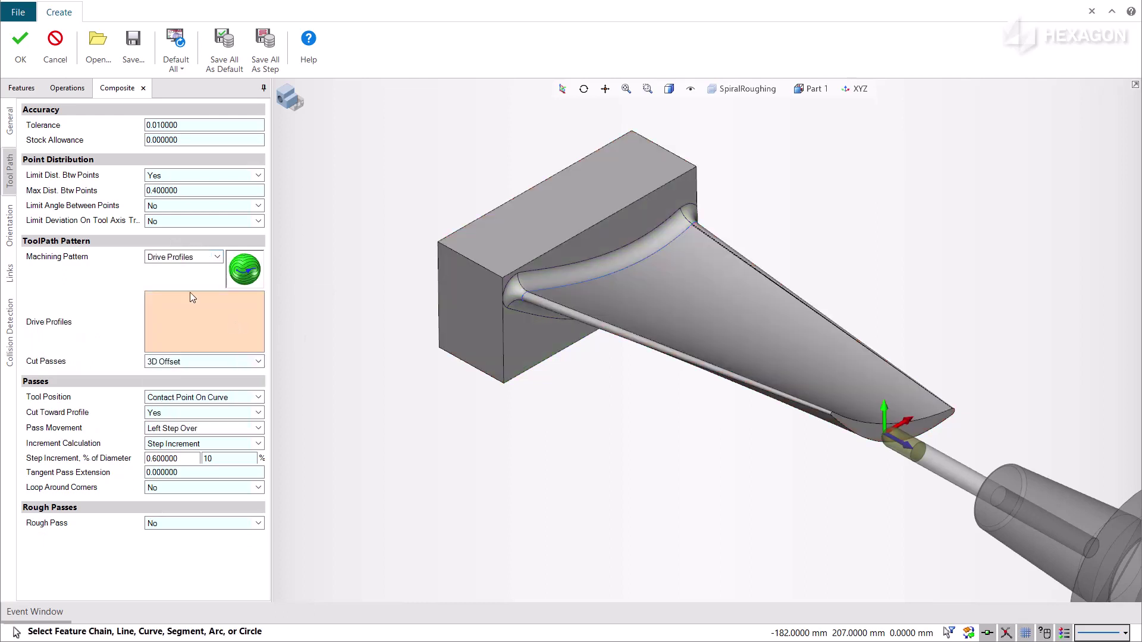
{"action": "left_click", "coordinate": [21, 88]}
{"action": "left_click", "coordinate": [45, 132]}
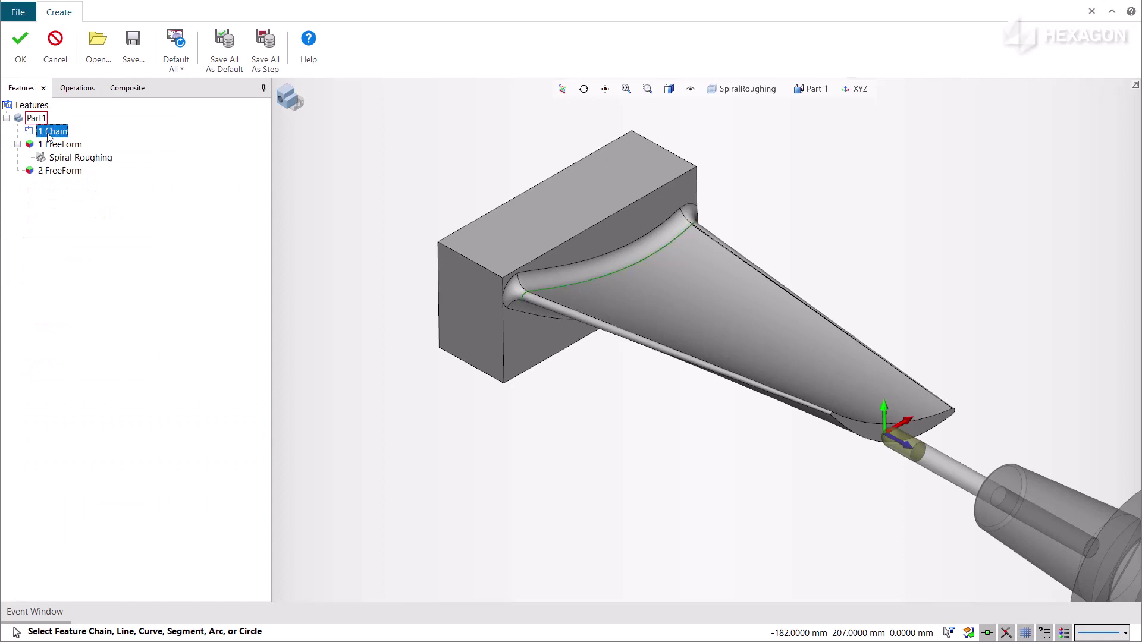
{"action": "left_click", "coordinate": [122, 89]}
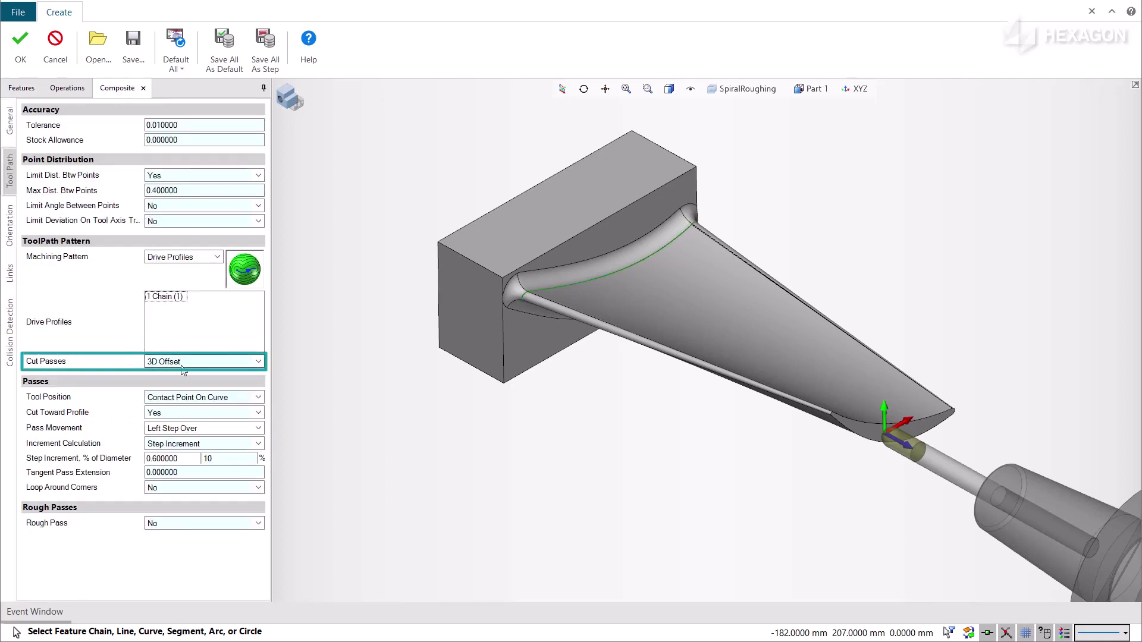
{"action": "left_click", "coordinate": [24, 62]}
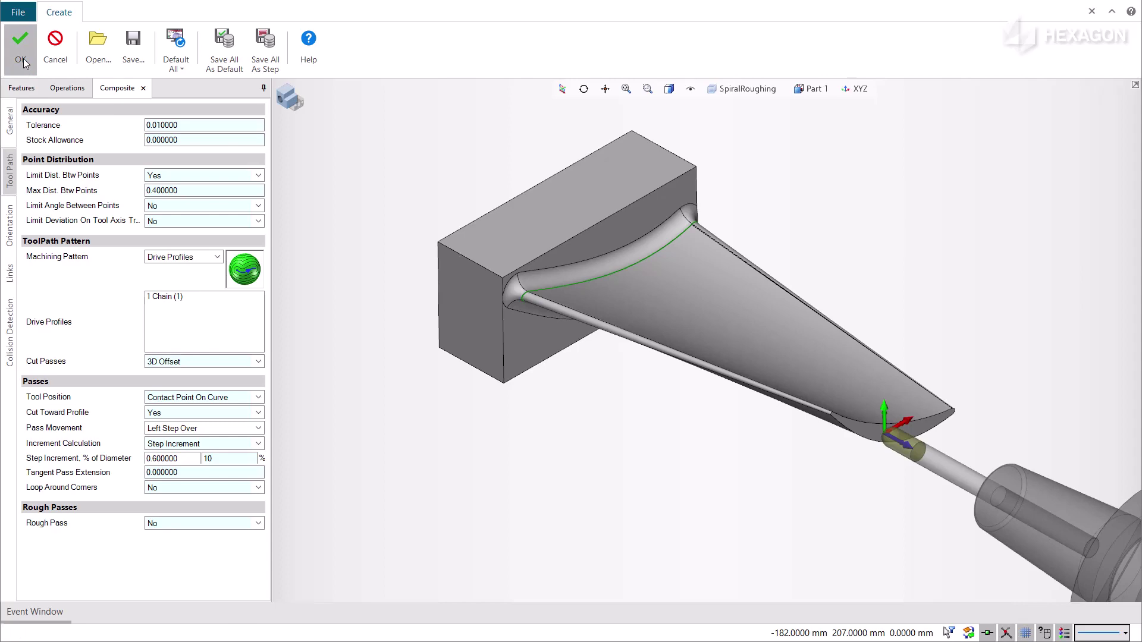
Step: Select the finished blade Composite operation to review its toolpath
{"action": "left_click", "coordinate": [71, 184]}
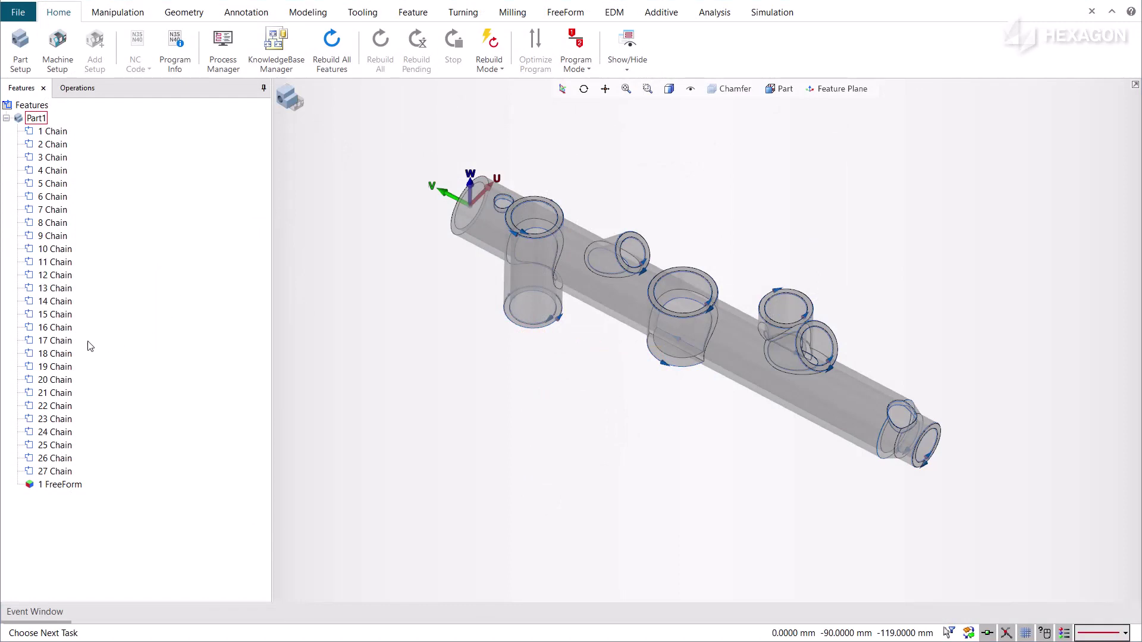
Step: Highlight chains 18 through 21 to inspect them on the manifold
{"action": "left_click", "coordinate": [55, 354]}
{"action": "left_click", "coordinate": [59, 367]}
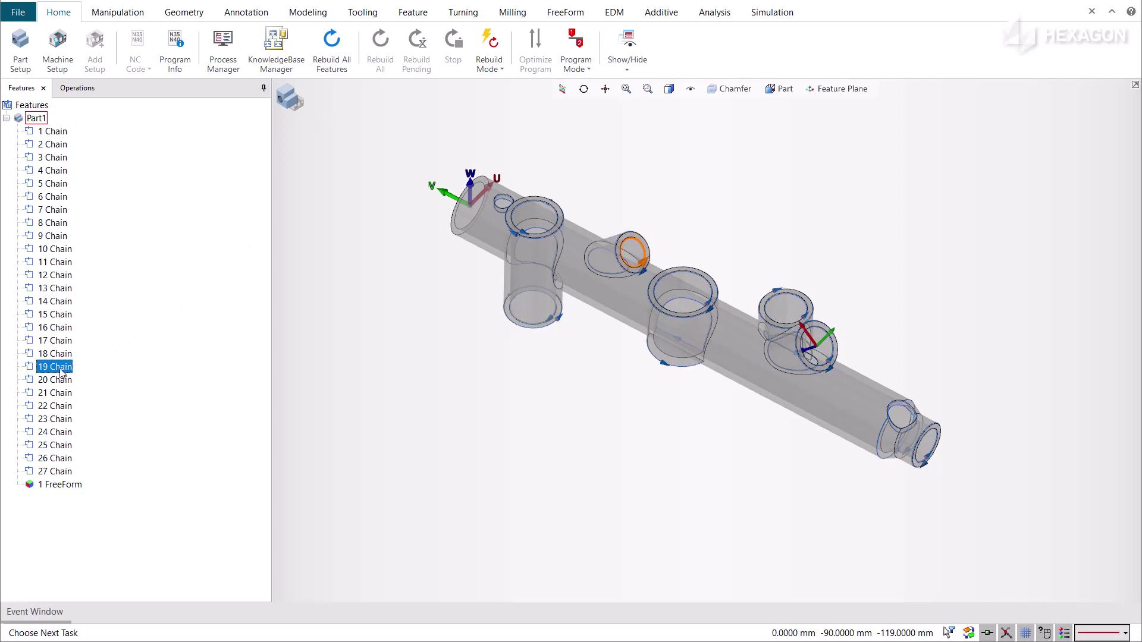
{"action": "left_click", "coordinate": [60, 382]}
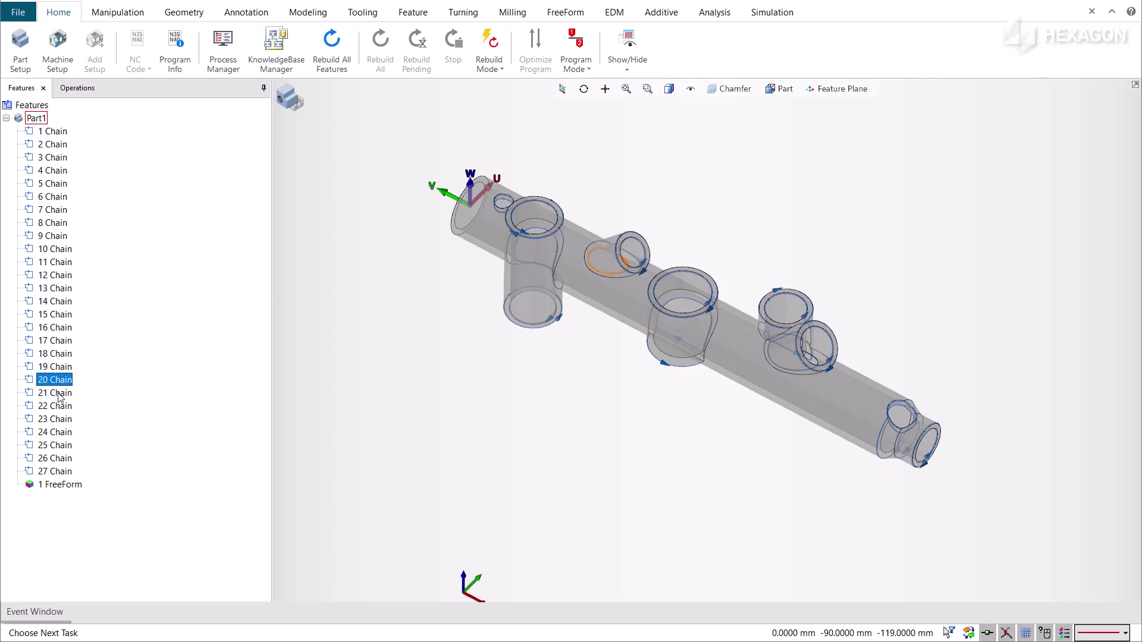
{"action": "left_click", "coordinate": [59, 393]}
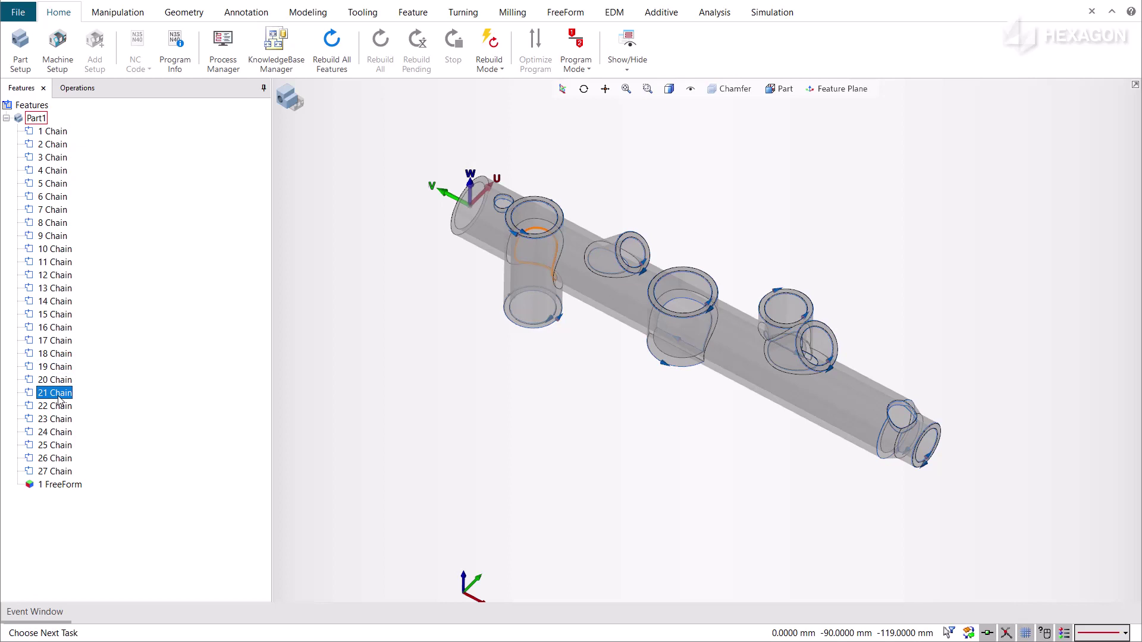
Step: Select chains 1 through 27, then the manifold's 1 FreeForm body
{"action": "left_click", "coordinate": [59, 132]}
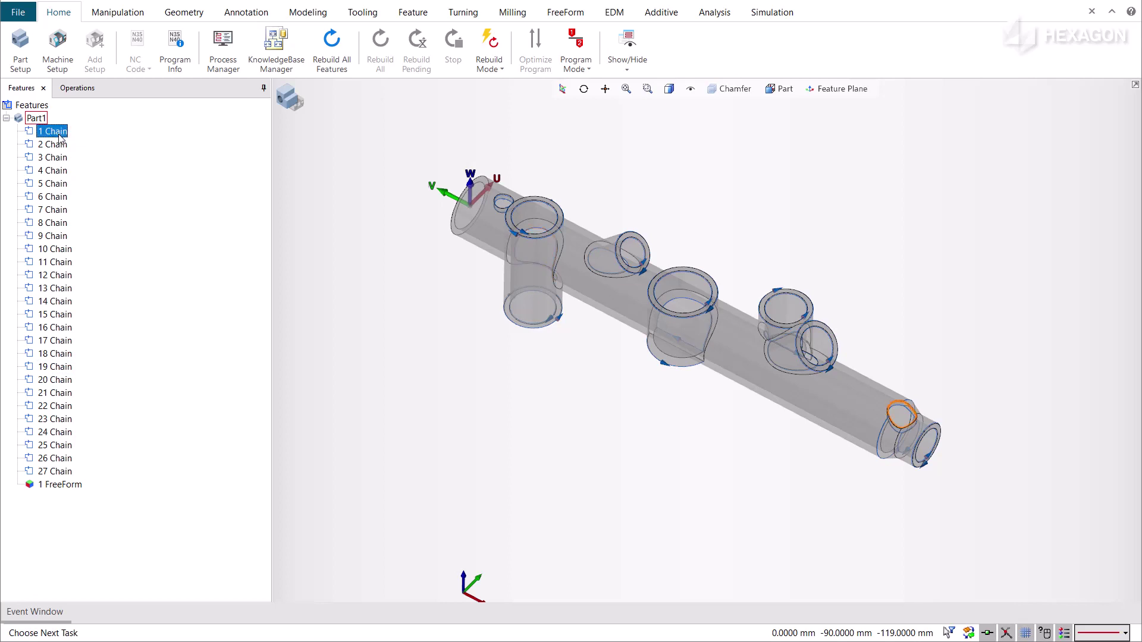
{"action": "left_click", "coordinate": [68, 475], "text": "shift"}
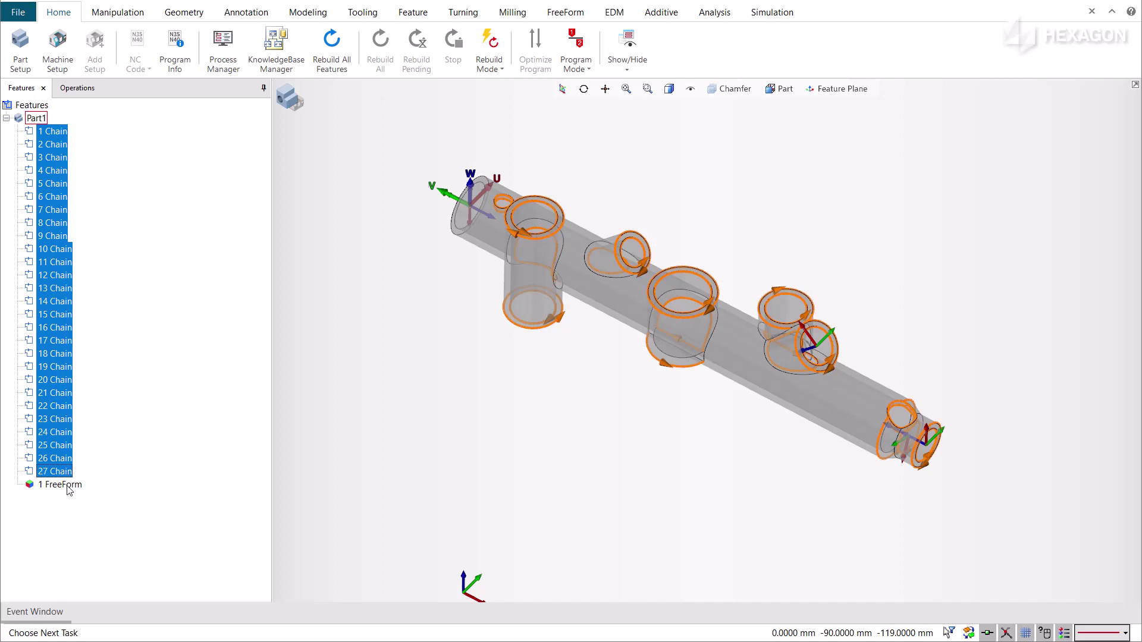
{"action": "left_click", "coordinate": [63, 485]}
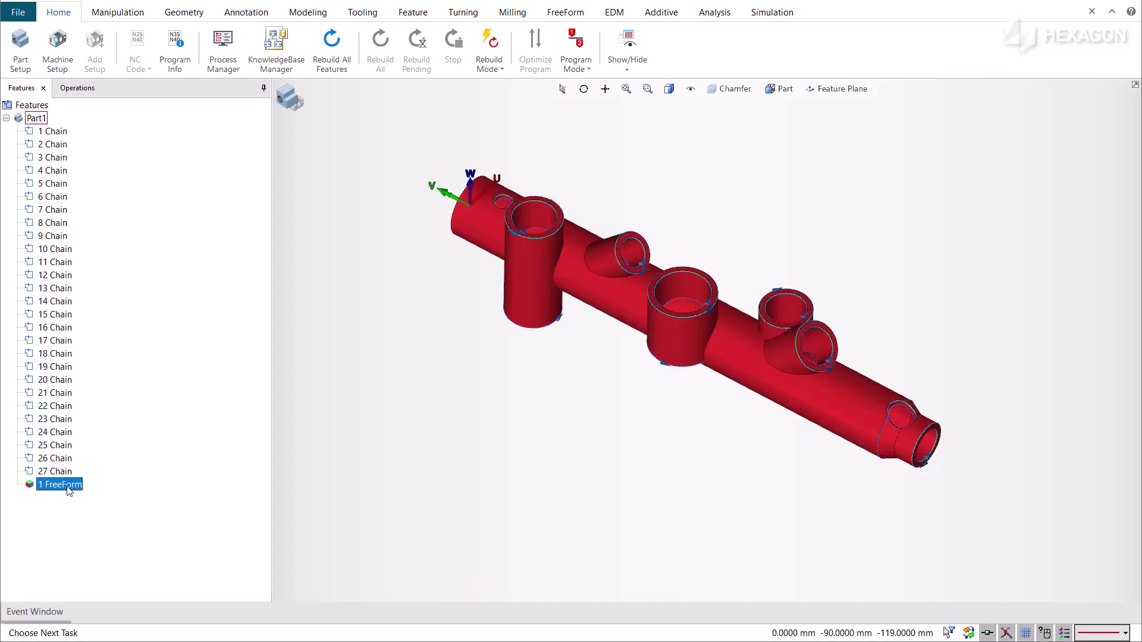
Step: Start a new manifold Composite operation using the Drive Profiles machining pattern
{"action": "left_click", "coordinate": [565, 13]}
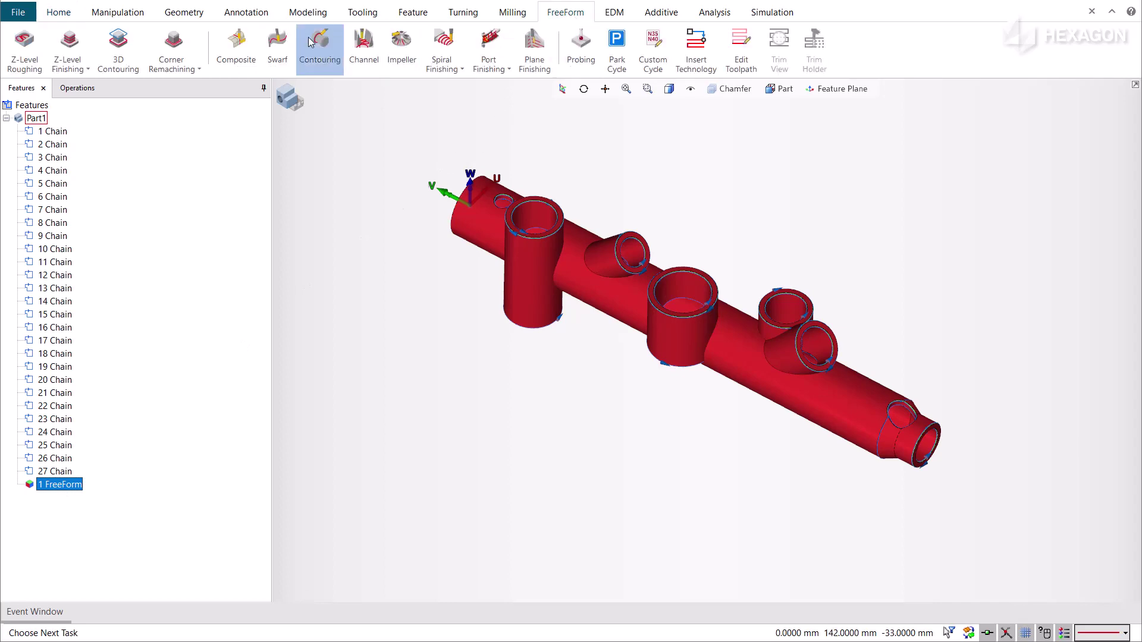
{"action": "left_click", "coordinate": [235, 50]}
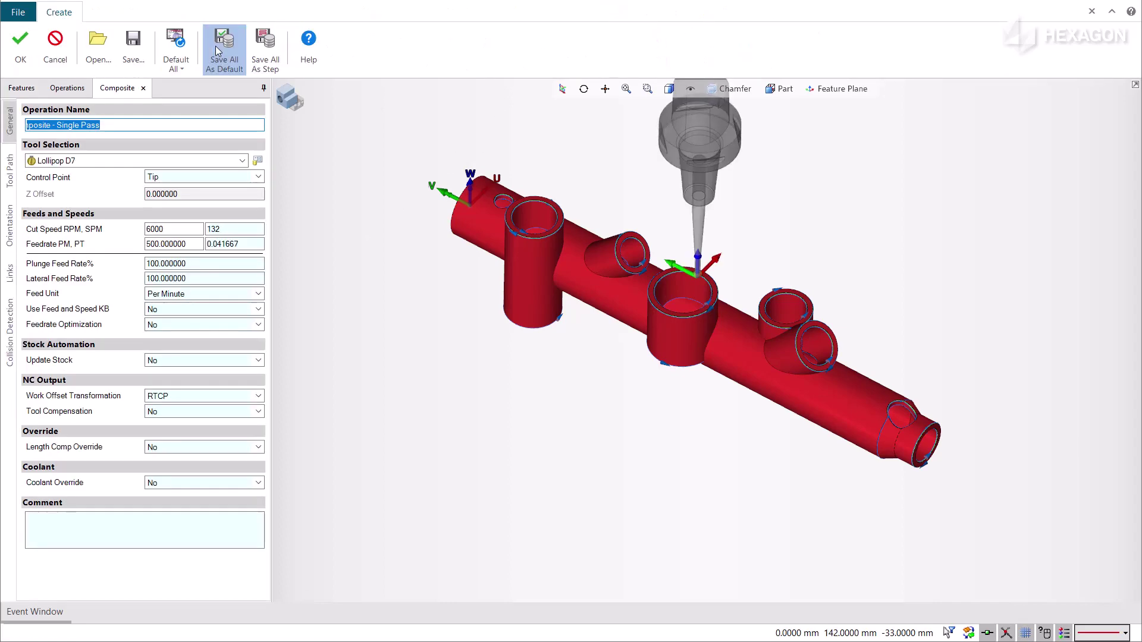
{"action": "left_click", "coordinate": [10, 173]}
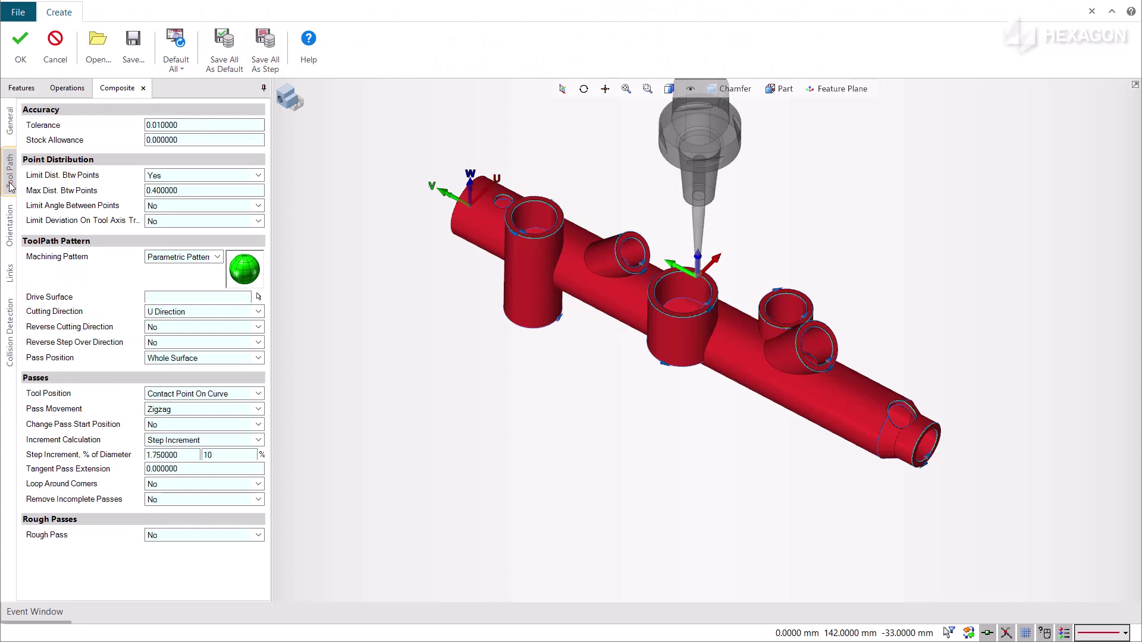
{"action": "left_click", "coordinate": [216, 257]}
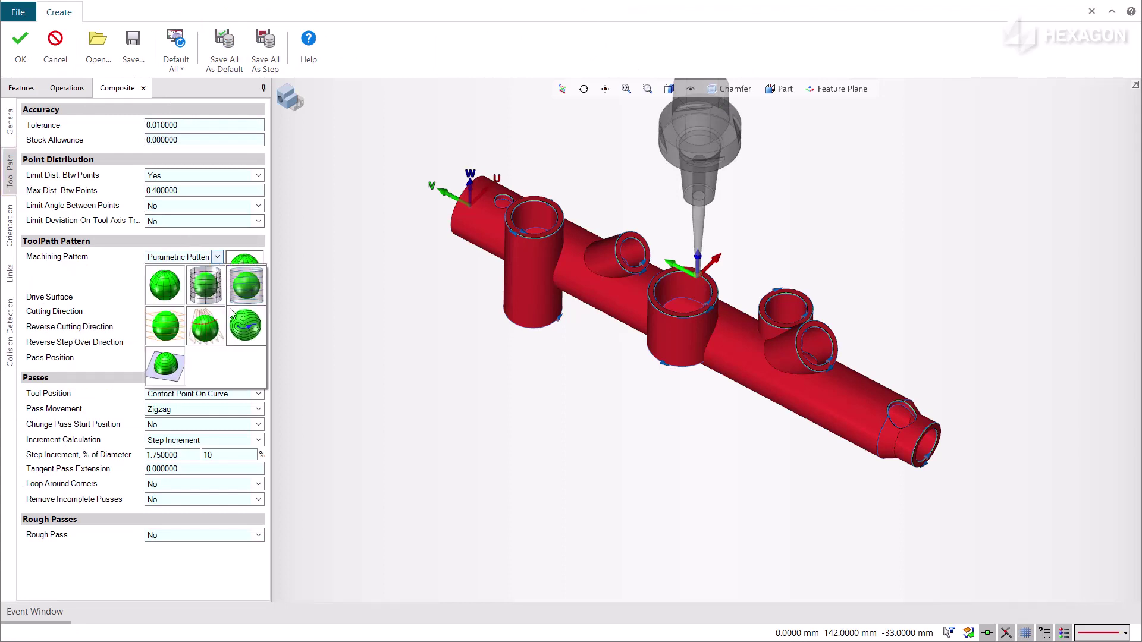
{"action": "left_click", "coordinate": [242, 336]}
Step: Add the manifold chains from 1 Chain onward as drive profiles and choose a cut pass option
{"action": "left_click", "coordinate": [60, 133]}
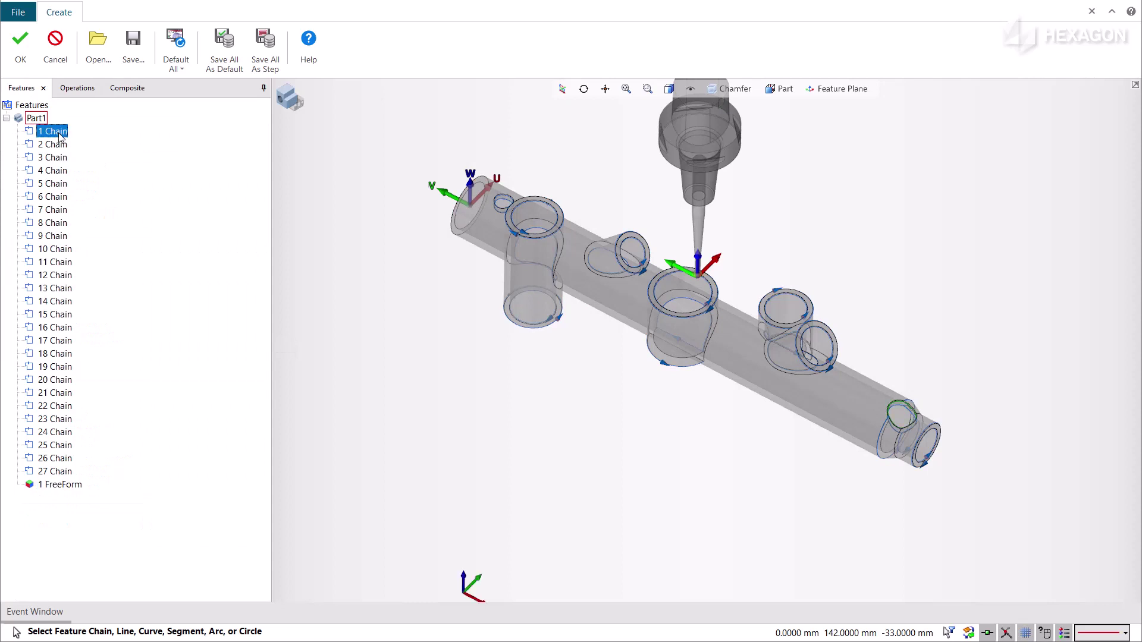
{"action": "left_click", "coordinate": [60, 380], "text": "shift"}
{"action": "left_click", "coordinate": [57, 395], "text": "ctrl+shift"}
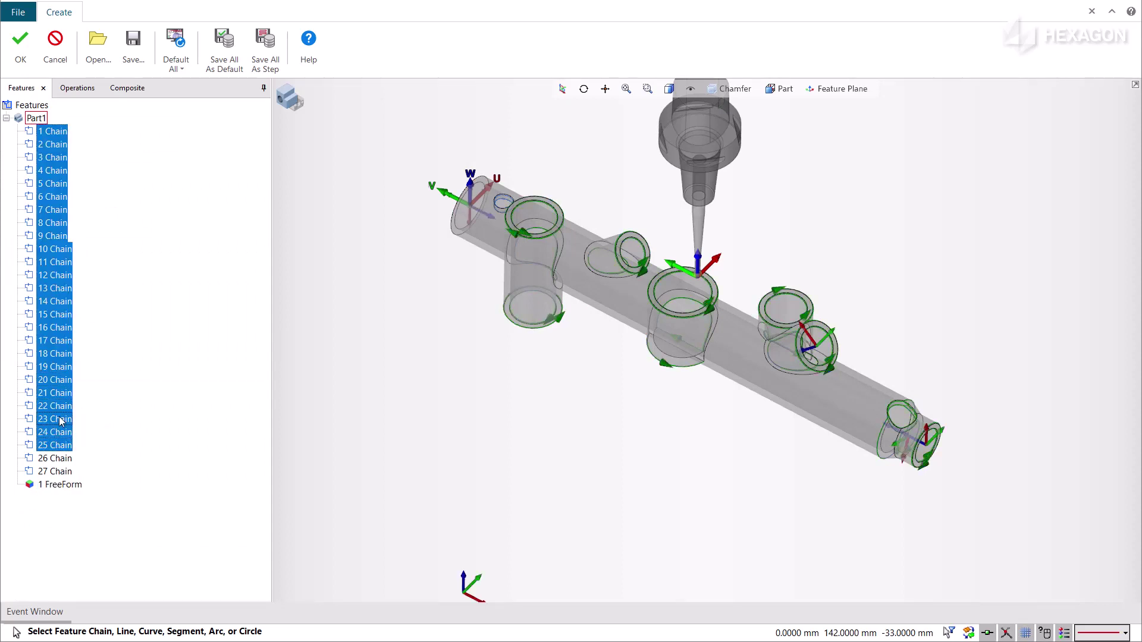
{"action": "left_click", "coordinate": [128, 88]}
{"action": "left_click", "coordinate": [258, 361]}
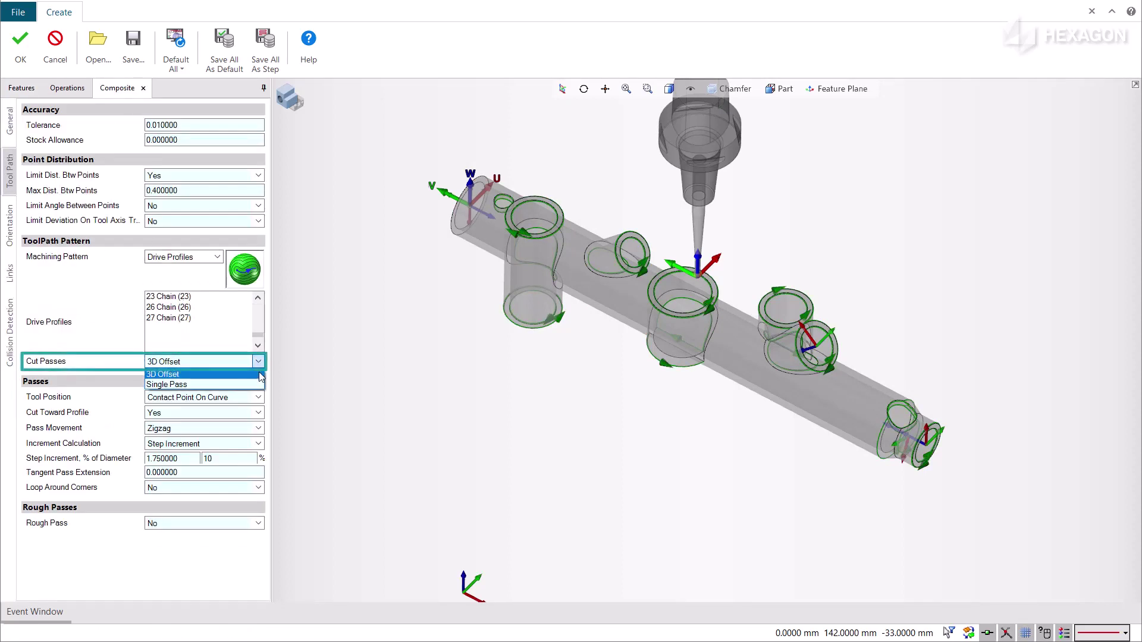
{"action": "left_click", "coordinate": [256, 384]}
Step: Confirm the manifold Composite operation with OK
{"action": "left_click", "coordinate": [21, 46]}
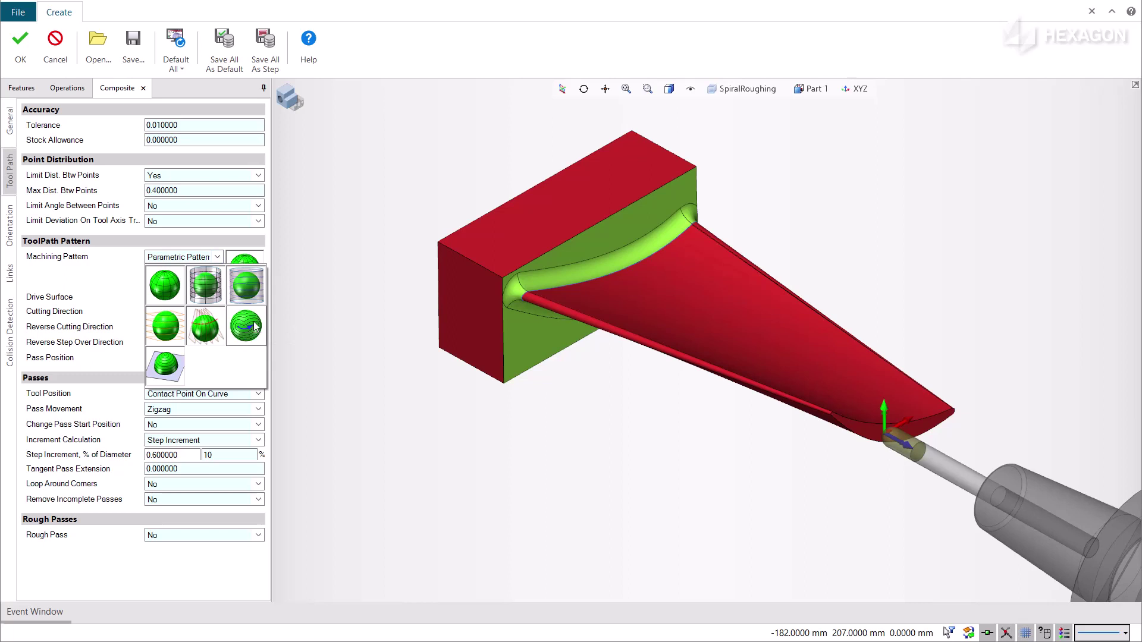
Step: Set Drive Profiles with 1 Chain as the profile and Single Pass cut passes
{"action": "left_click", "coordinate": [255, 326]}
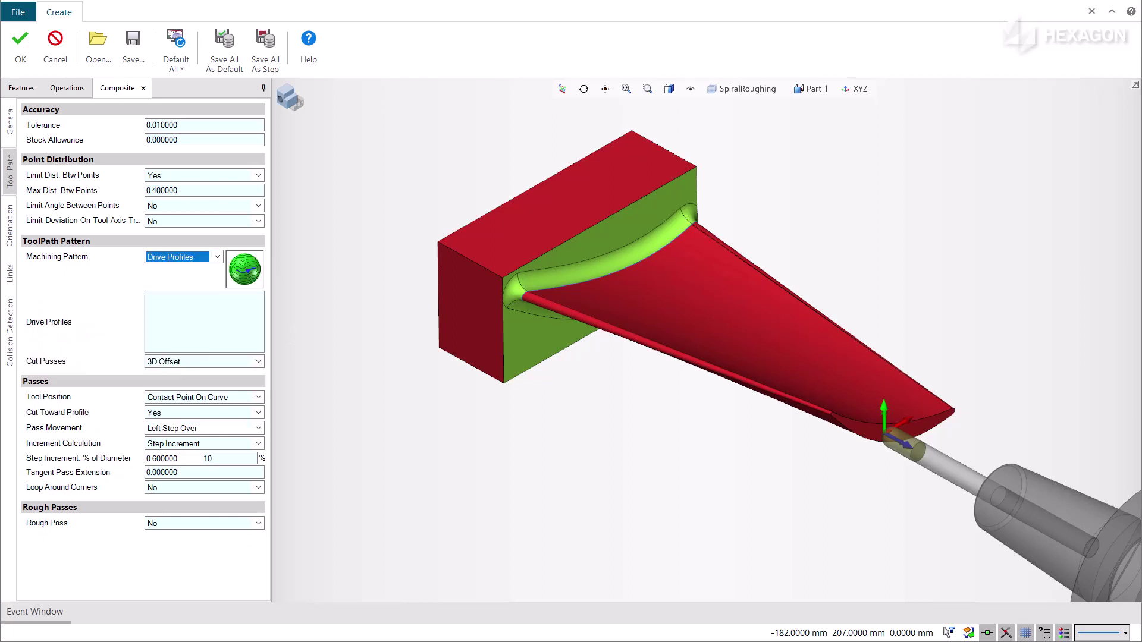
{"action": "left_click", "coordinate": [180, 332]}
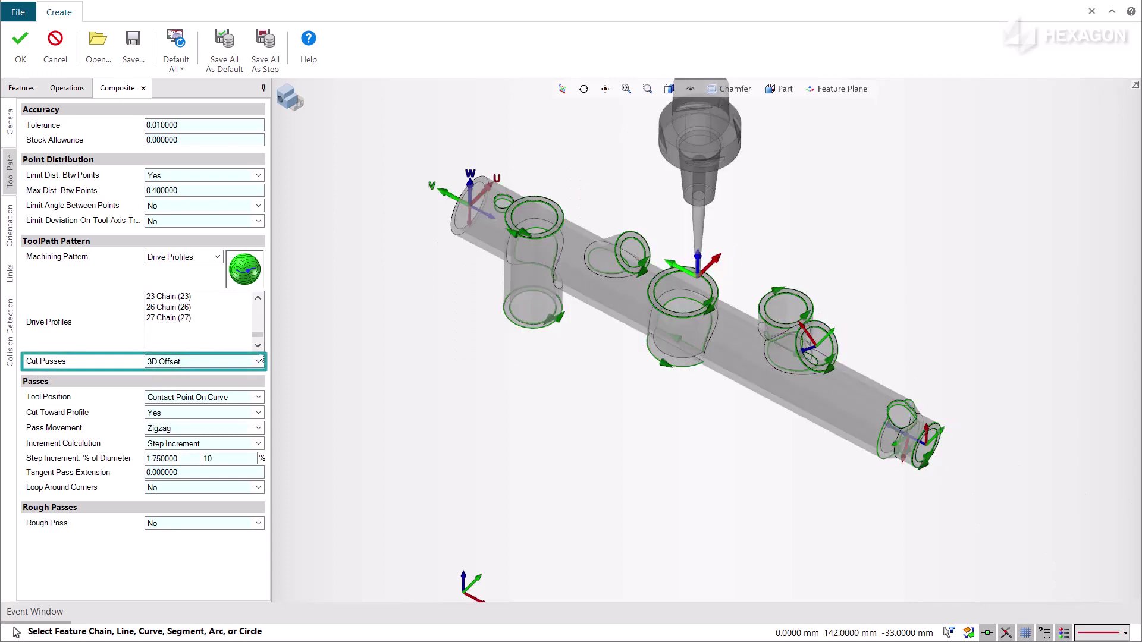
{"action": "left_click", "coordinate": [258, 362]}
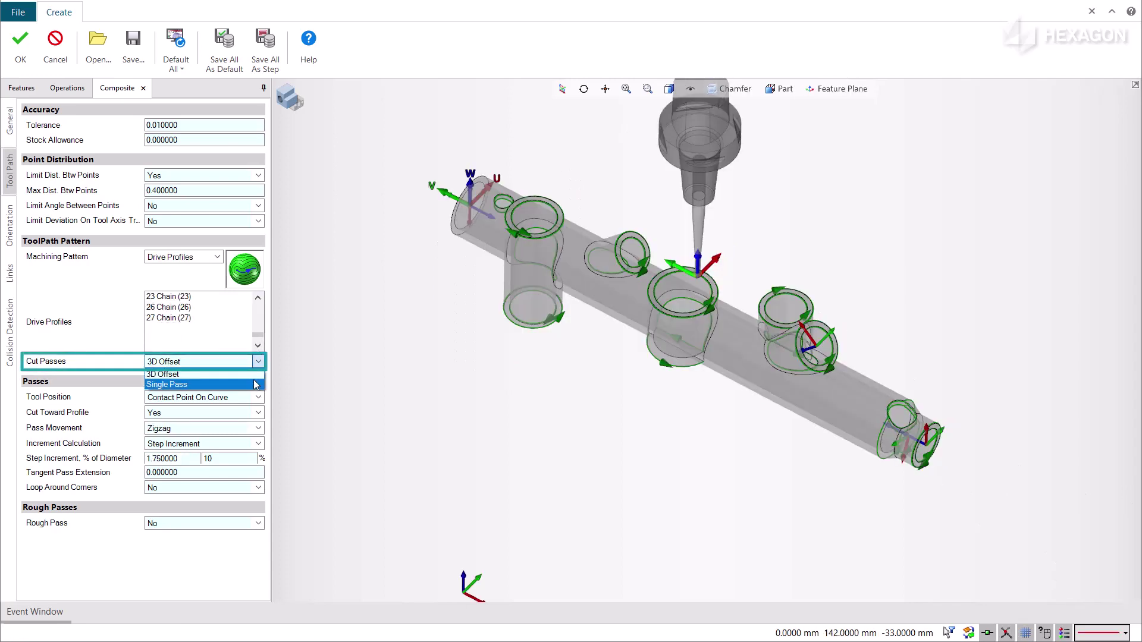
{"action": "left_click", "coordinate": [256, 385]}
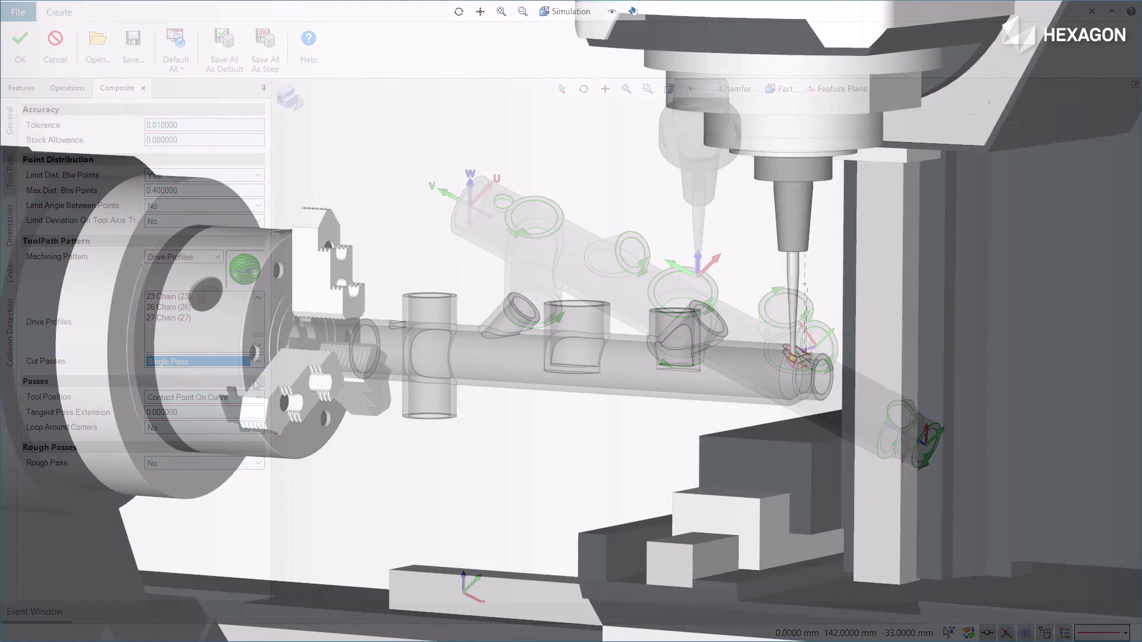